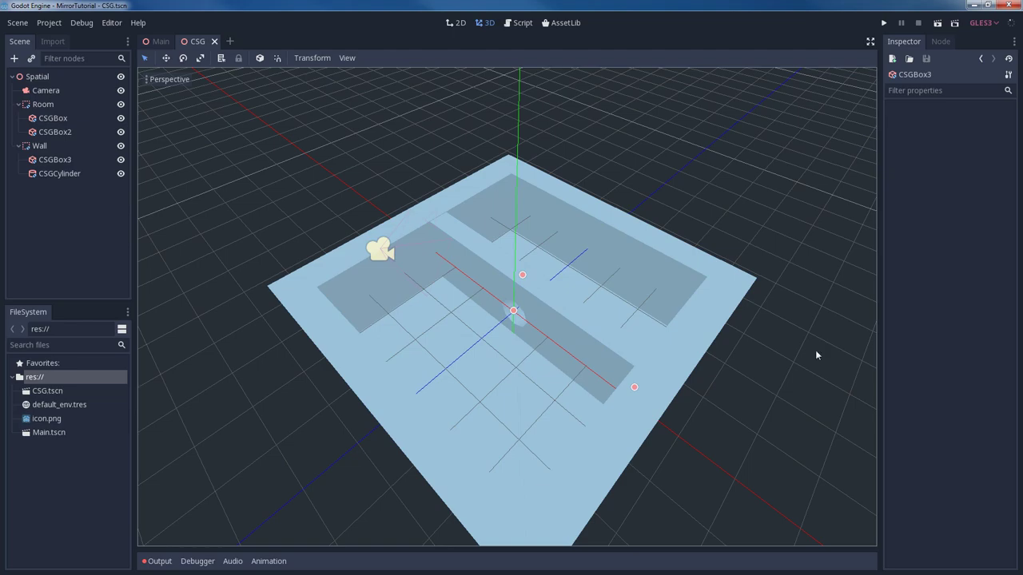
Step: Search 'CSG' in the Create New Node dialog, then cancel without adding a node
left_click(13, 60)
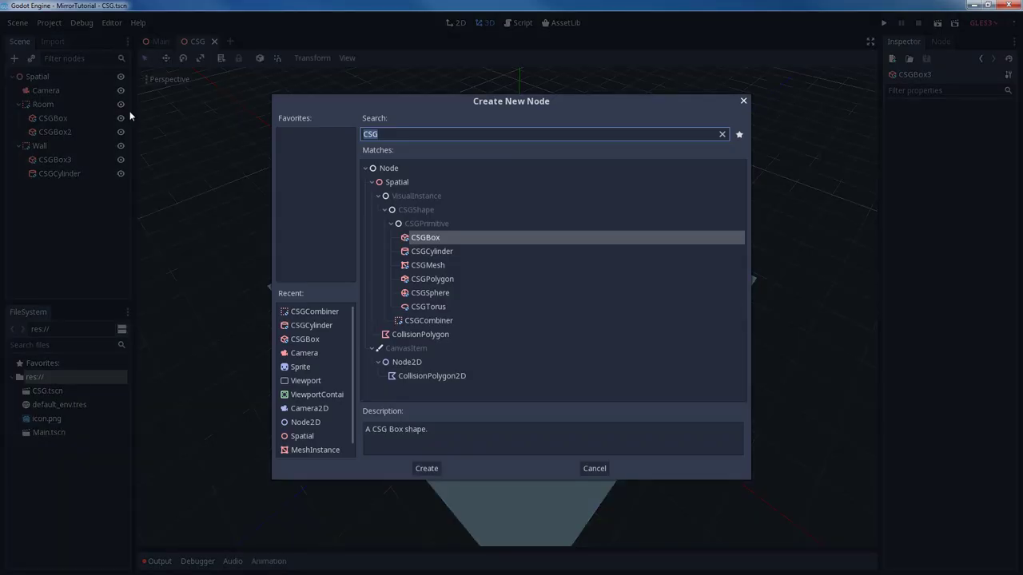
key("BackSpace")
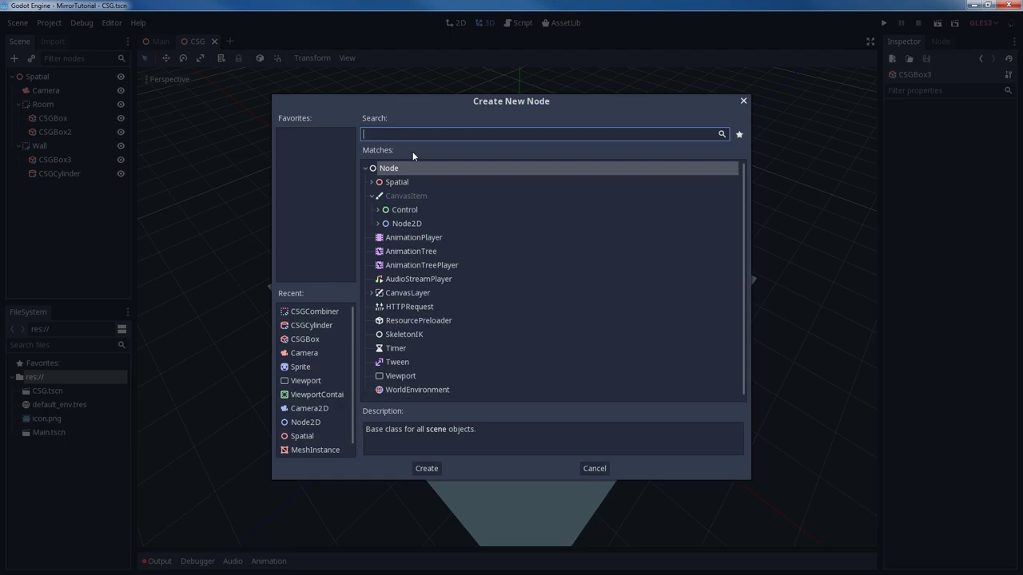
type("CS")
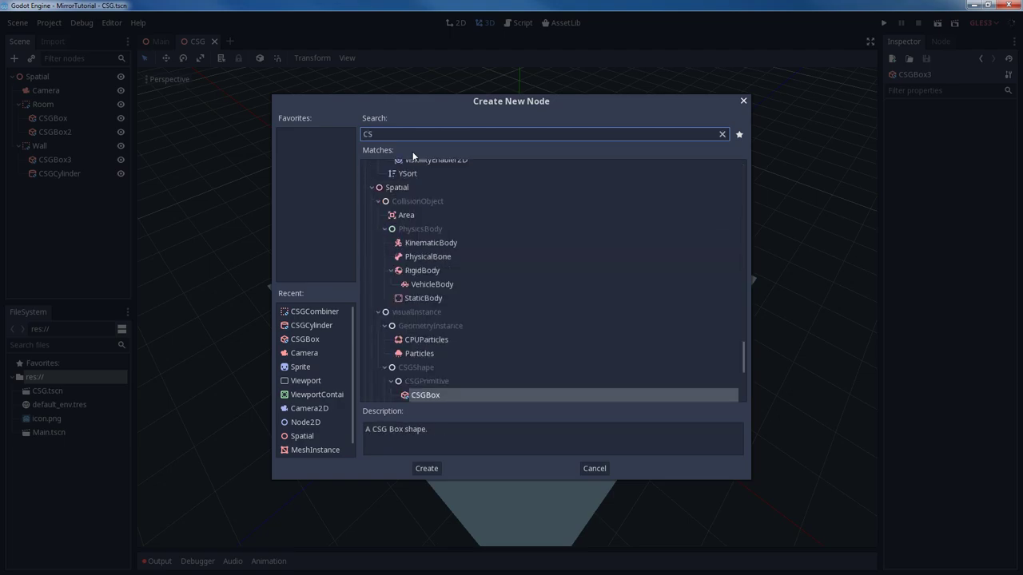
type("G")
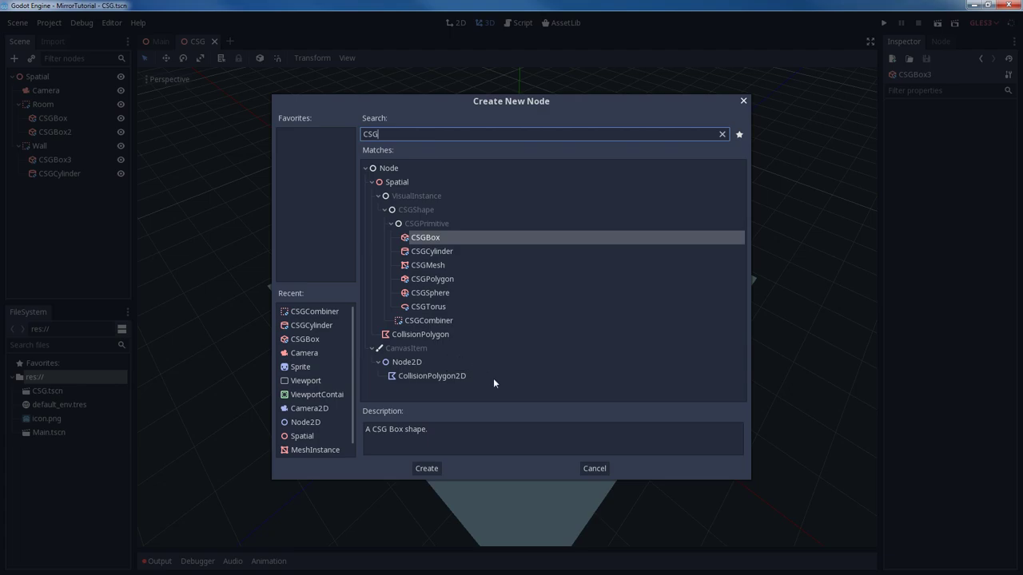
left_click(595, 469)
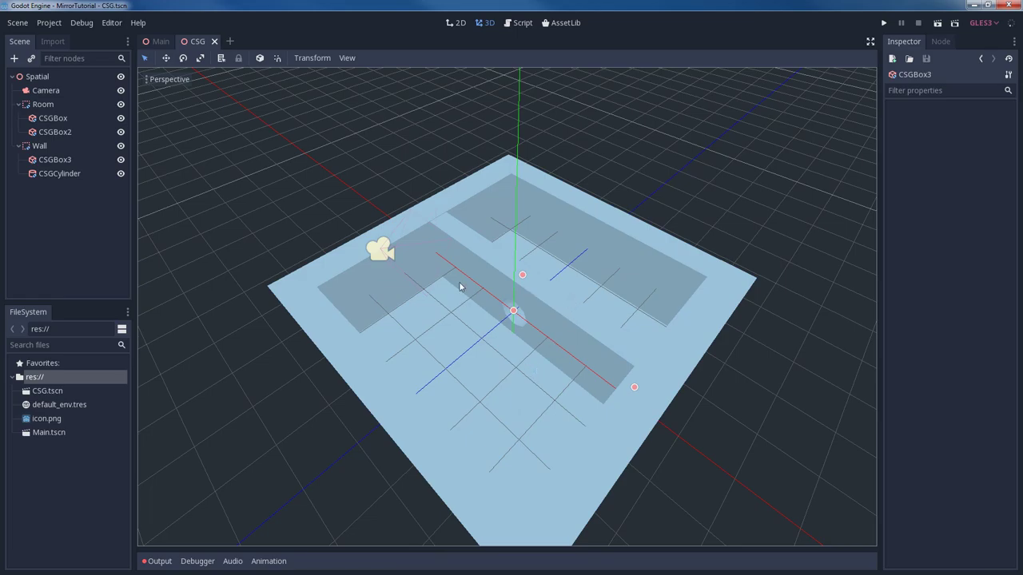
scroll(474, 384, "down", 2)
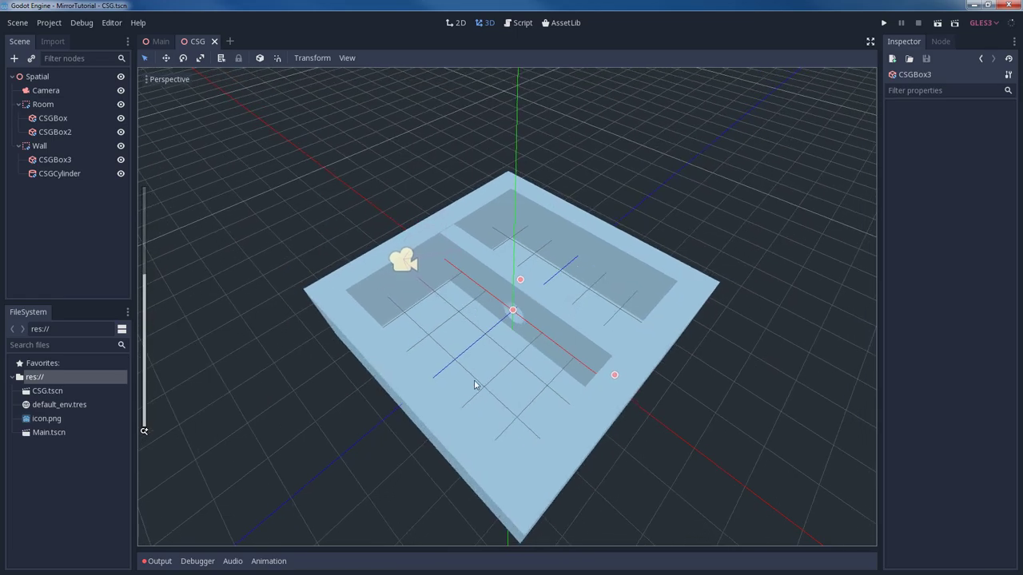
mouse_move(475, 384)
middle_mouse_down()
mouse_move(445, 419)
mouse_move(335, 334)
mouse_move(417, 385)
mouse_move(434, 425)
mouse_move(420, 429)
mouse_move(472, 411)
middle_mouse_up()
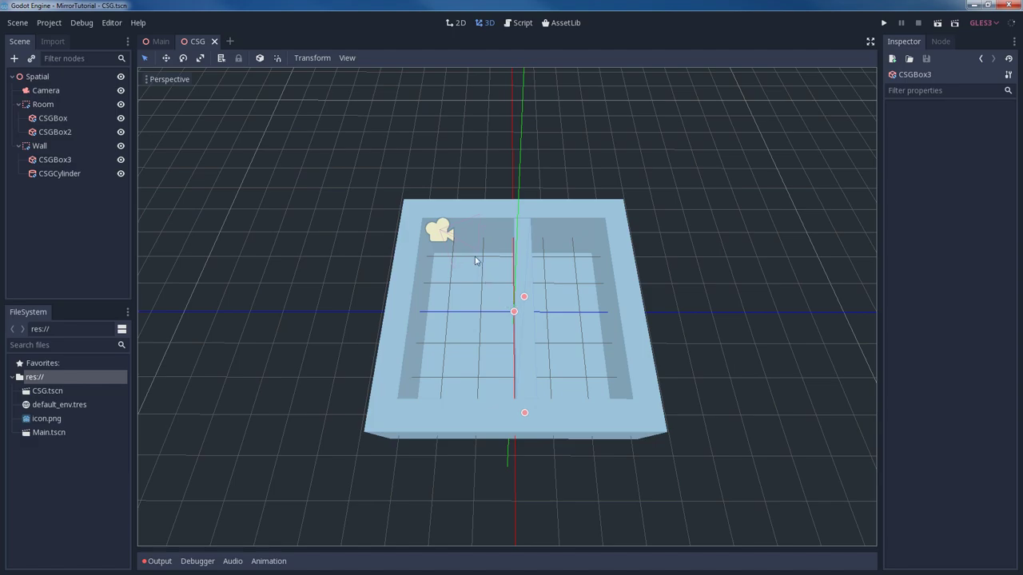
mouse_move(476, 261)
middle_mouse_down()
mouse_move(496, 220)
mouse_move(495, 235)
middle_mouse_up()
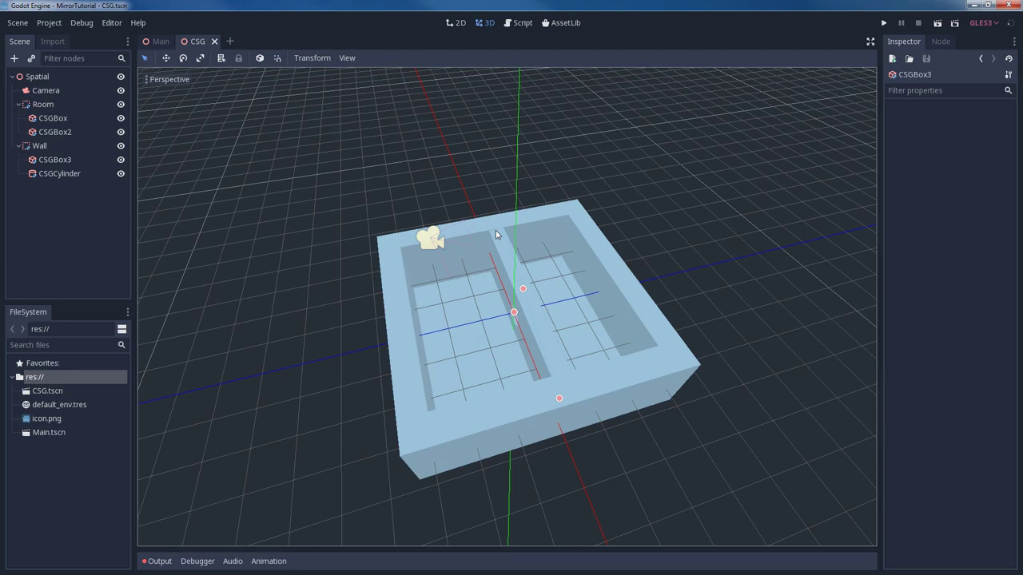
Step: Drag the room's outer CSGBox along Z, clear of the wall, leaving a solid slab
left_click(402, 326)
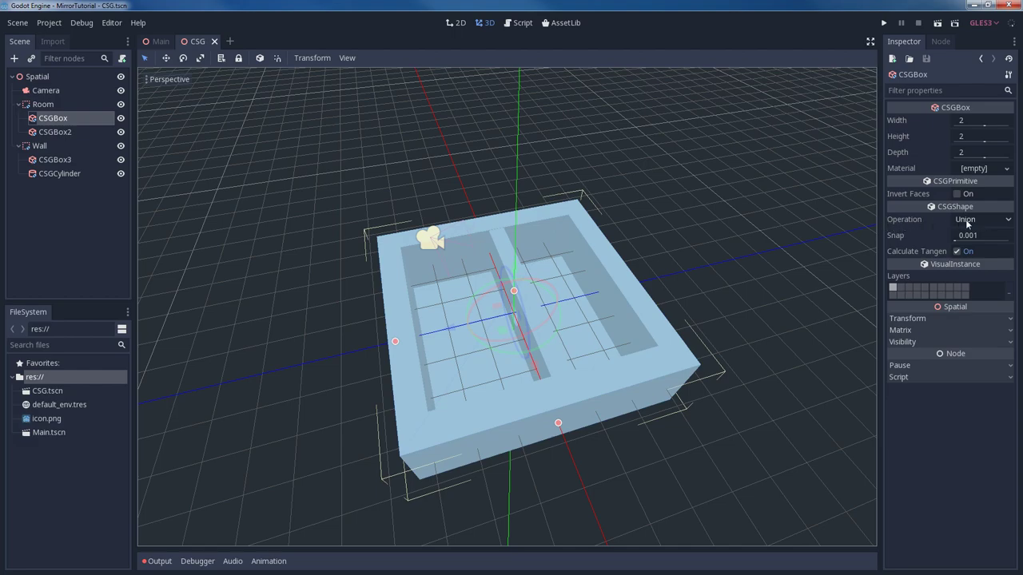
left_click_drag(453, 328, 178, 370)
mouse_move(178, 370)
middle_mouse_down()
mouse_move(371, 266)
mouse_move(359, 338)
mouse_move(406, 365)
mouse_move(389, 373)
mouse_move(413, 317)
mouse_move(493, 319)
mouse_move(399, 303)
mouse_move(402, 314)
mouse_move(380, 315)
middle_mouse_up()
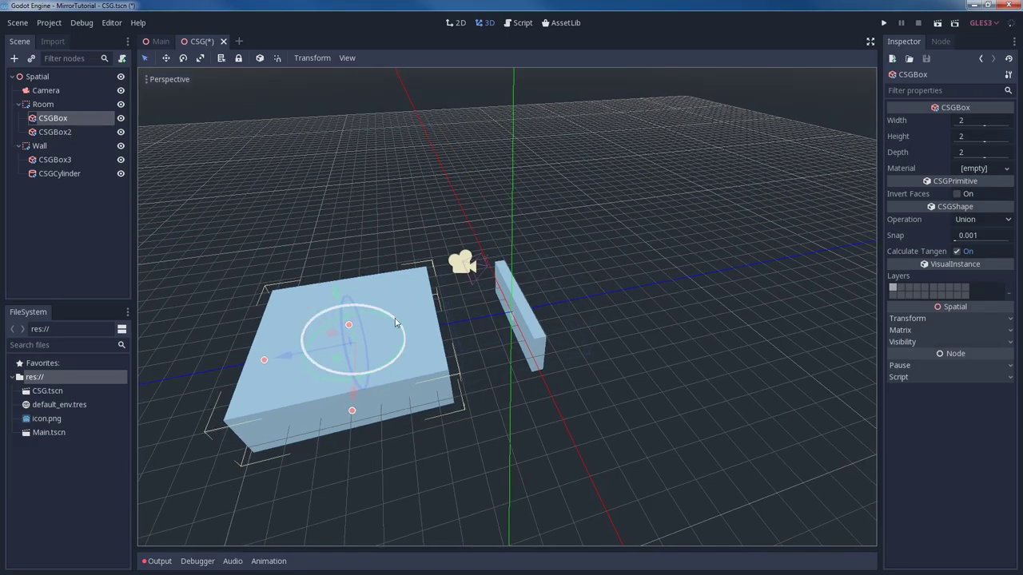
Step: Slide CSGBox2 along Z into the outer box so it hollows it out again
left_click(72, 133)
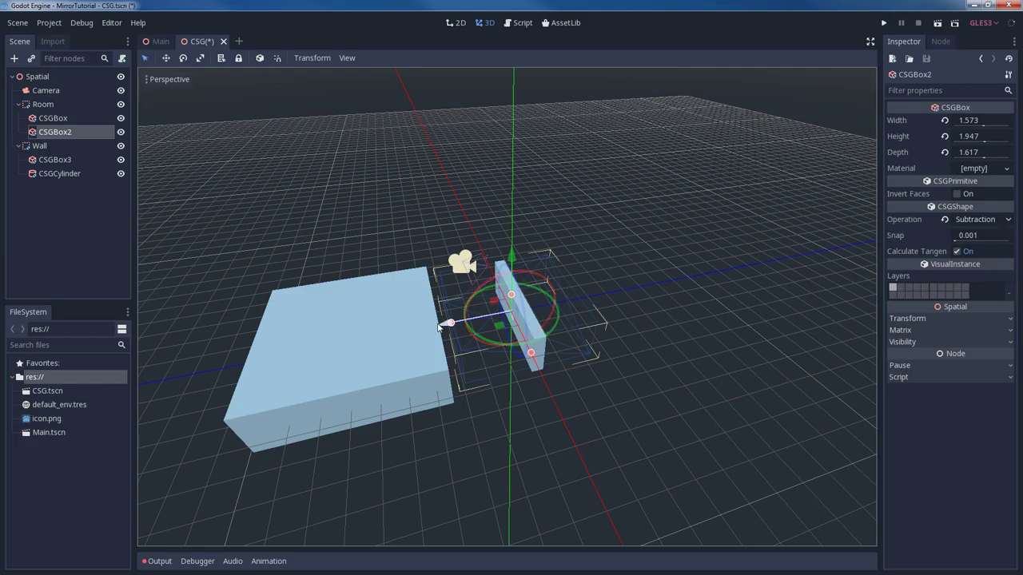
left_click_drag(444, 326, 438, 330)
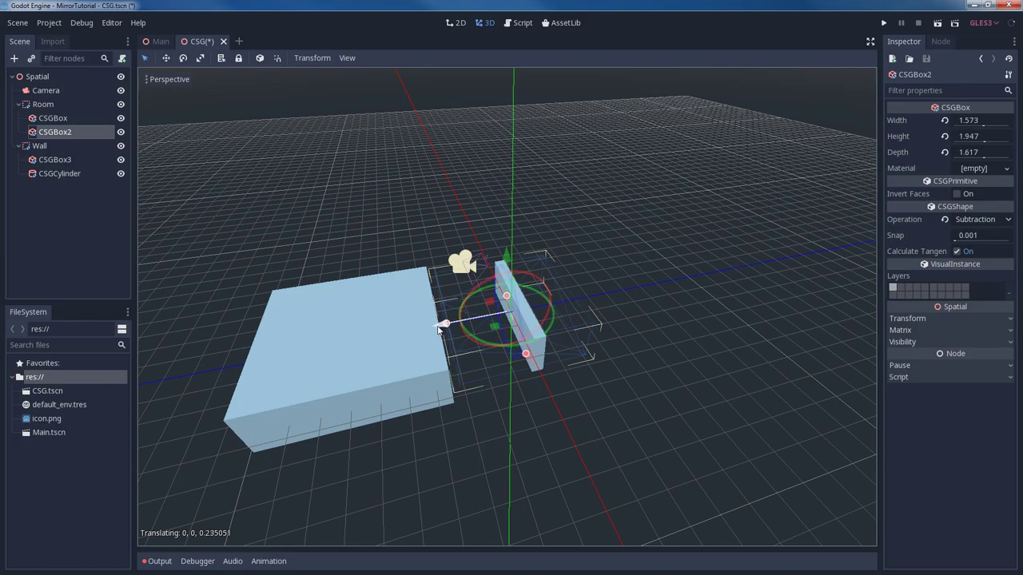
mouse_move(438, 330)
left_mouse_down()
mouse_move(301, 331)
mouse_move(271, 341)
mouse_move(278, 356)
left_mouse_up()
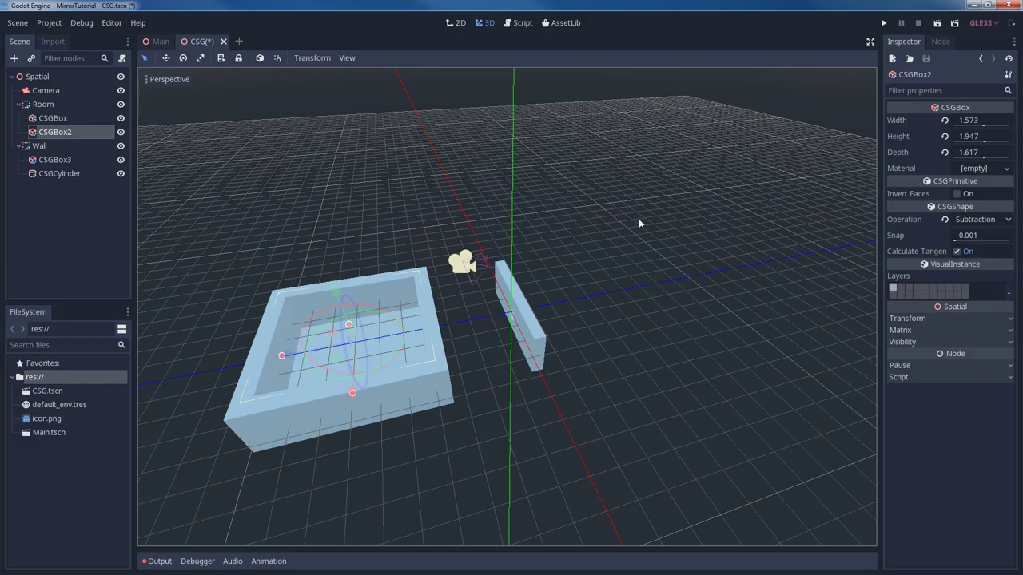
Step: Set CSGBox2's Operation to Intersection, briefly comparing it with Subtraction
left_click(979, 220)
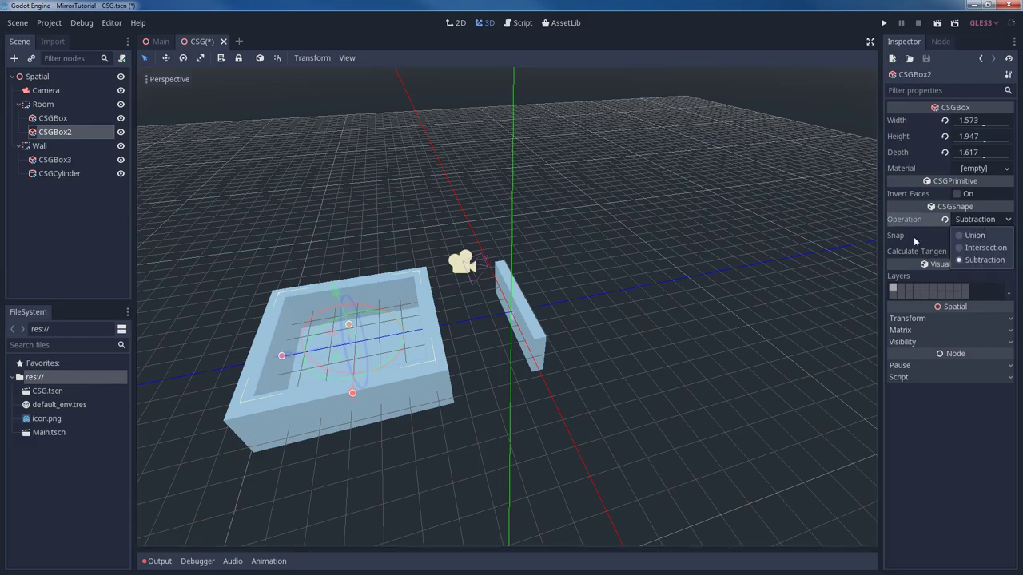
left_click(961, 248)
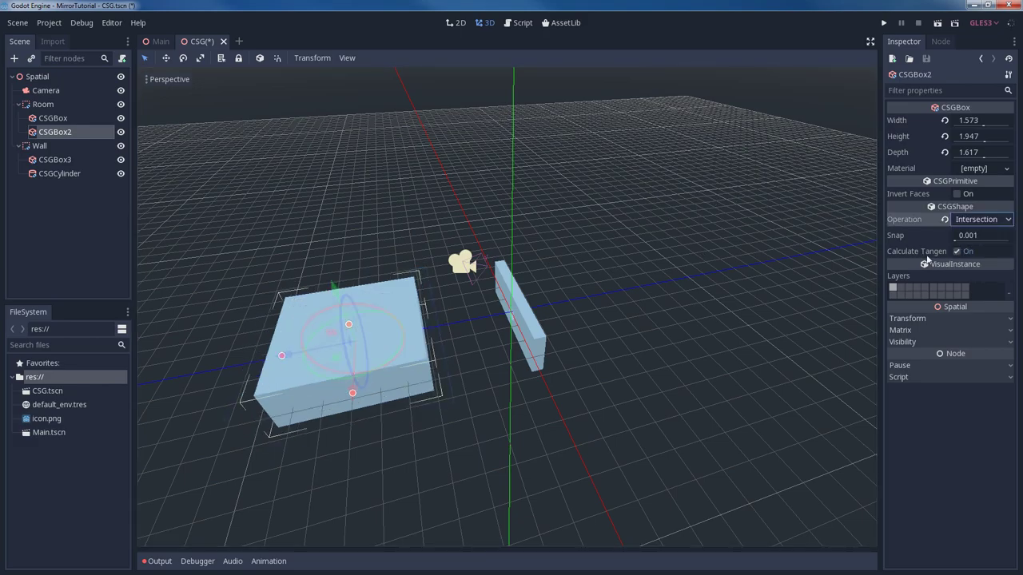
middle_click_drag(394, 290, 419, 299)
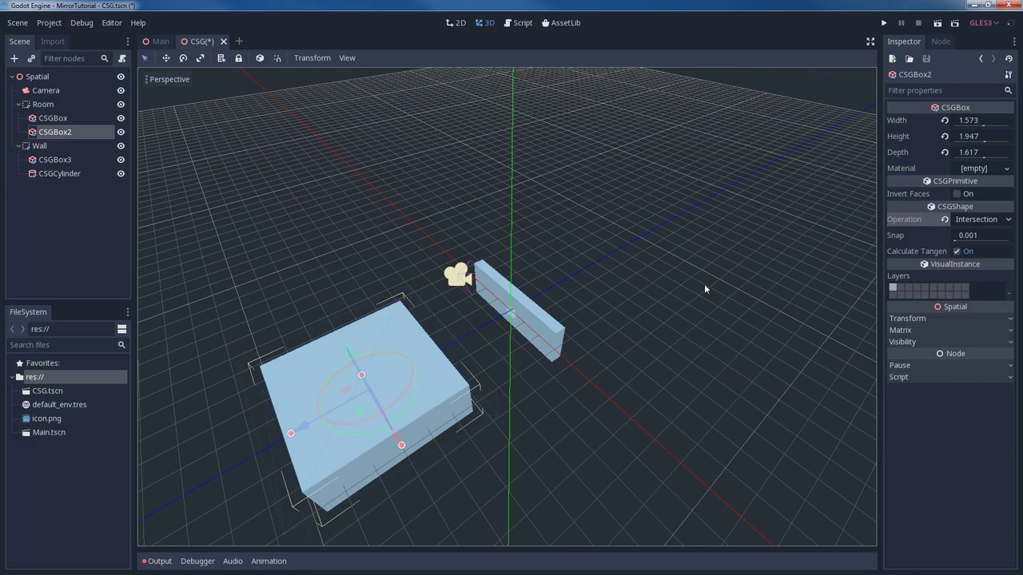
left_click(971, 221)
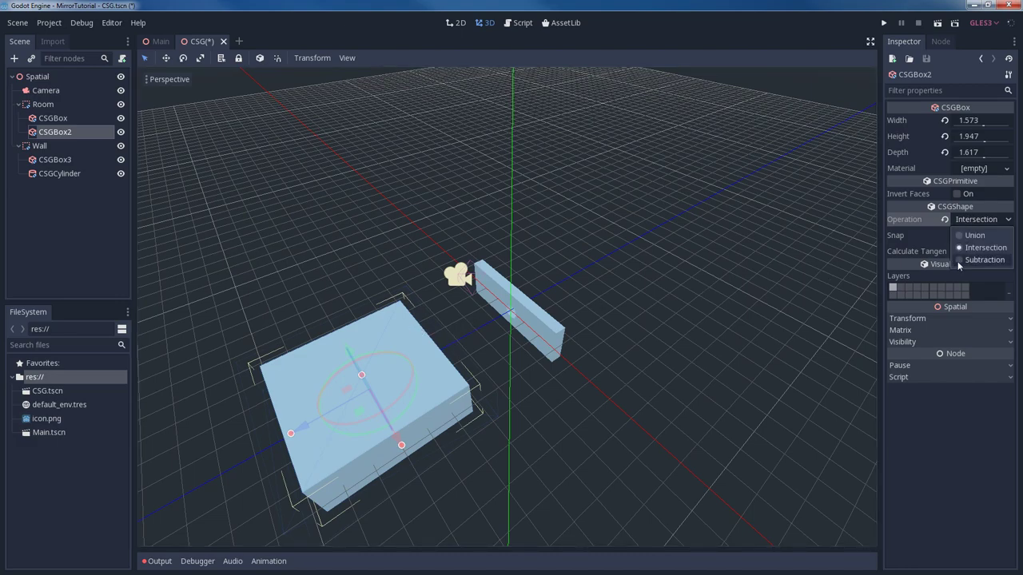
left_click(960, 263)
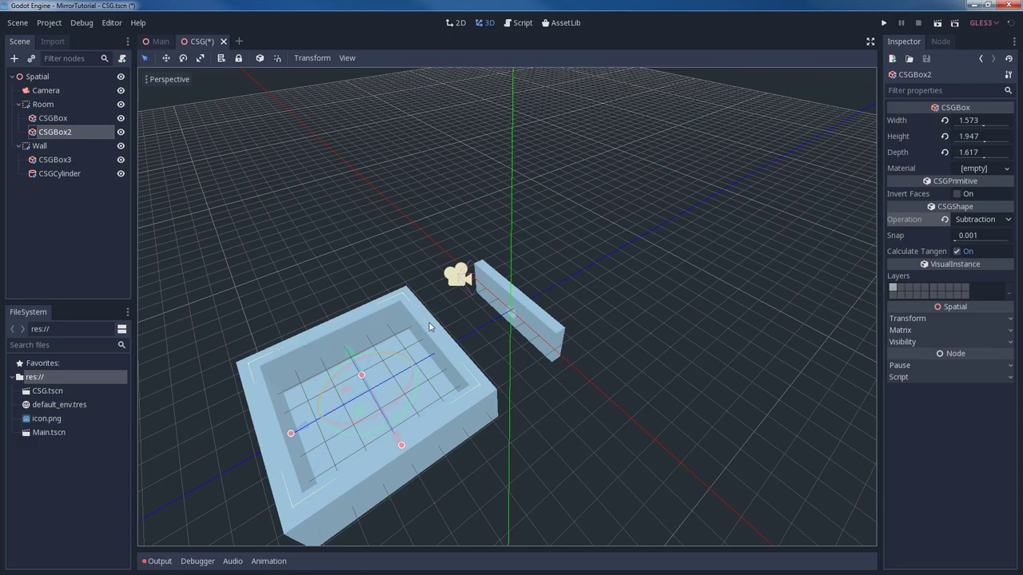
left_click(979, 222)
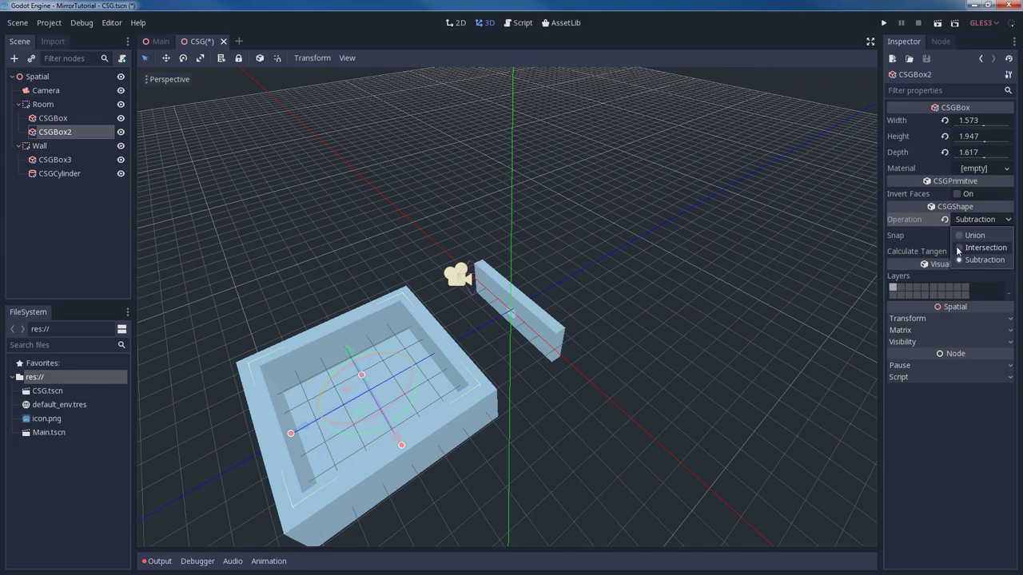
left_click(984, 248)
middle_click_drag(436, 383, 380, 372)
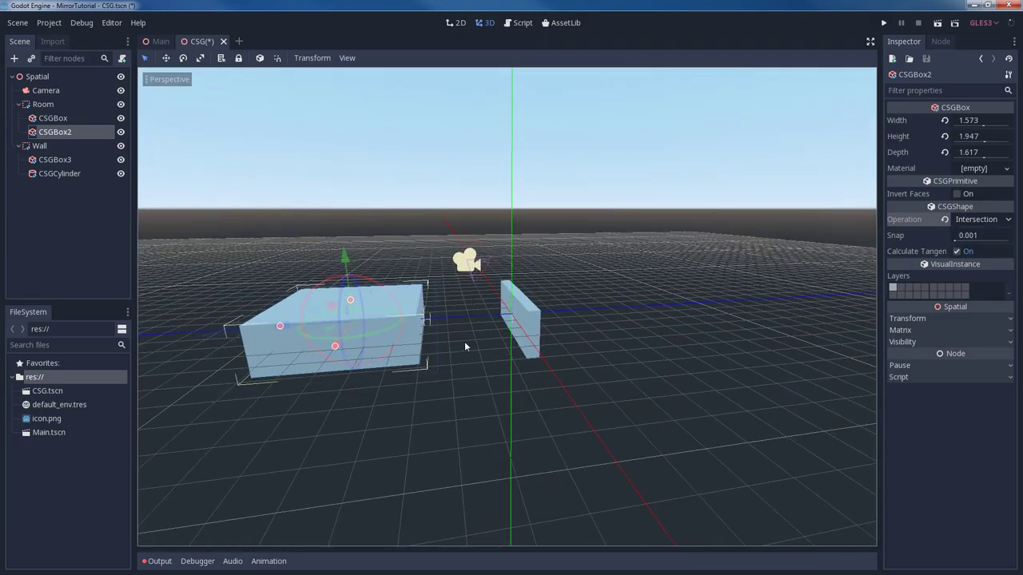
Step: Toggle CSGBox2's Operation between Subtraction and Intersection, finishing on Subtraction
mouse_move(344, 320)
middle_mouse_down()
mouse_move(482, 326)
mouse_move(470, 354)
middle_mouse_up()
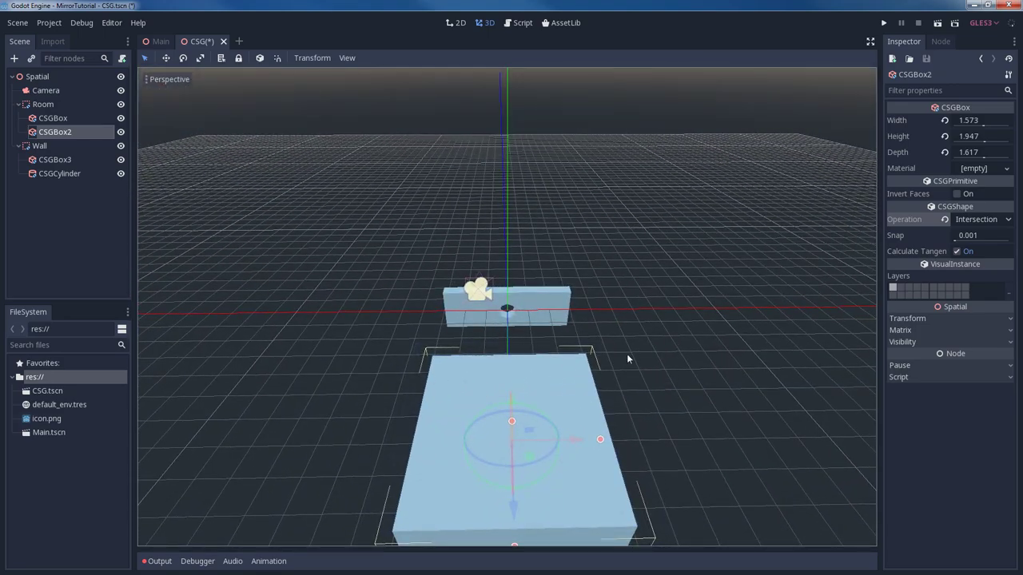
left_click(970, 221)
left_click(983, 260)
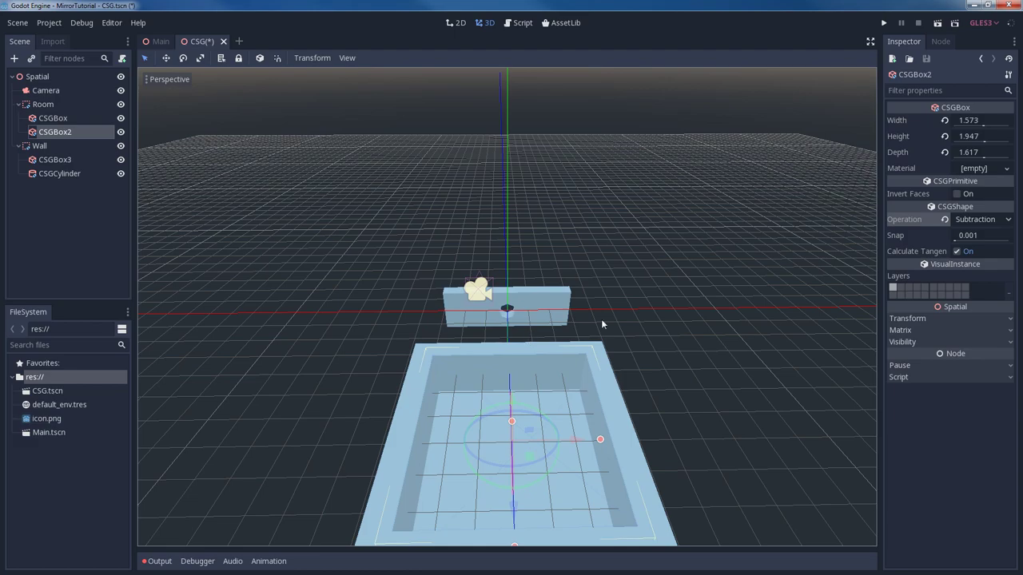
left_click(986, 224)
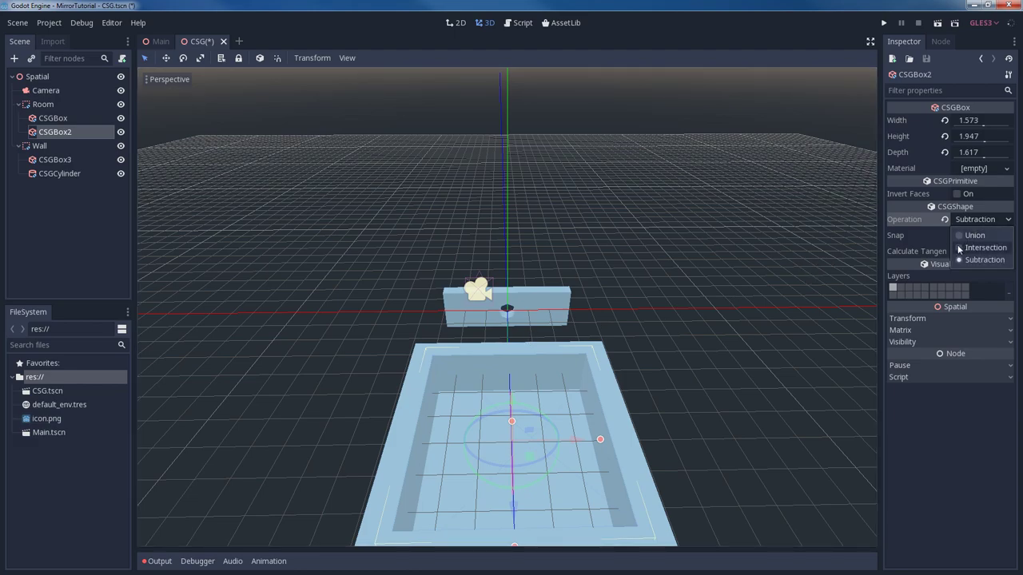
left_click(982, 247)
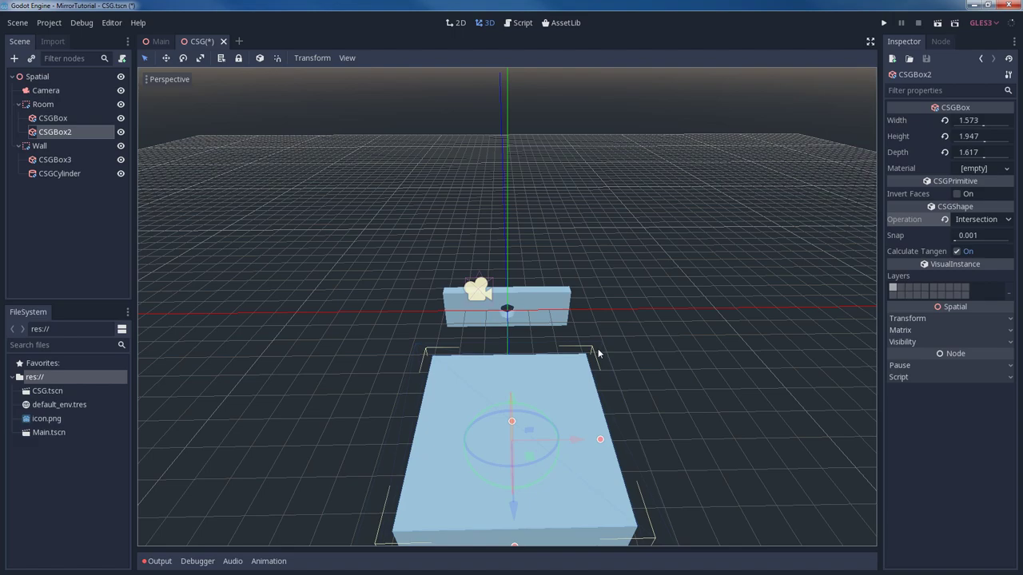
left_click(962, 217)
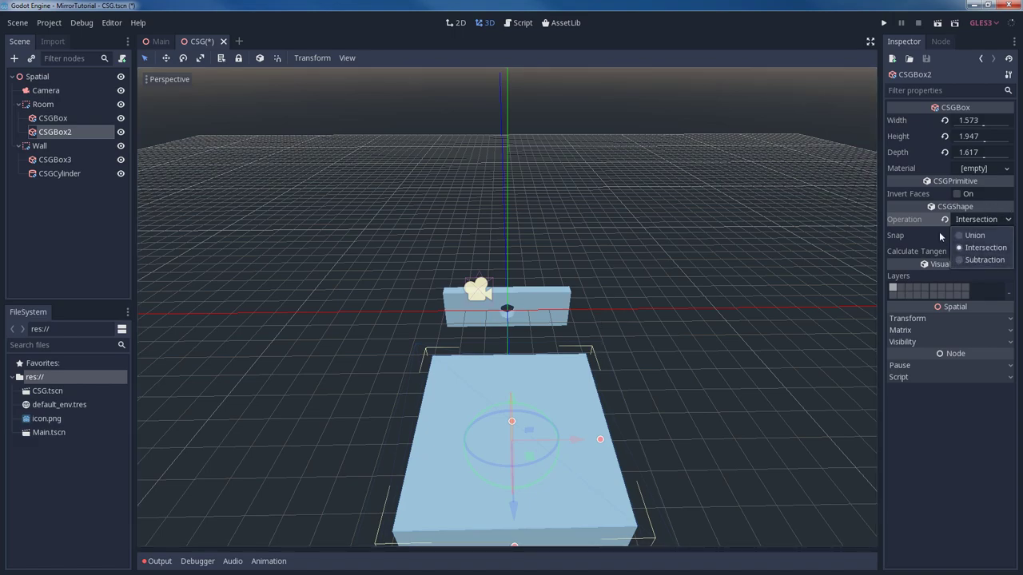
left_click(982, 259)
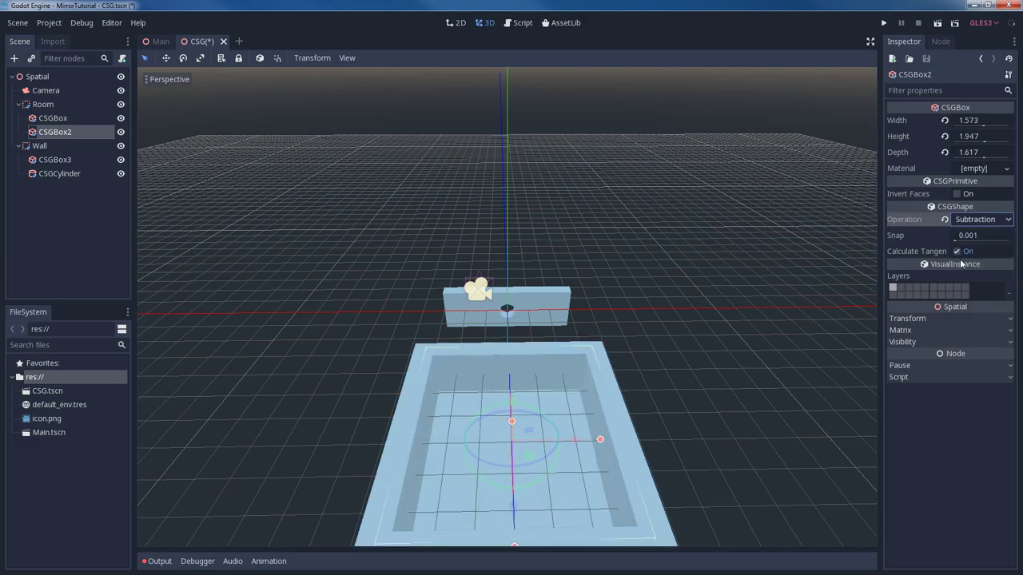
mouse_move(538, 406)
middle_mouse_down()
mouse_move(578, 361)
mouse_move(507, 390)
middle_mouse_up()
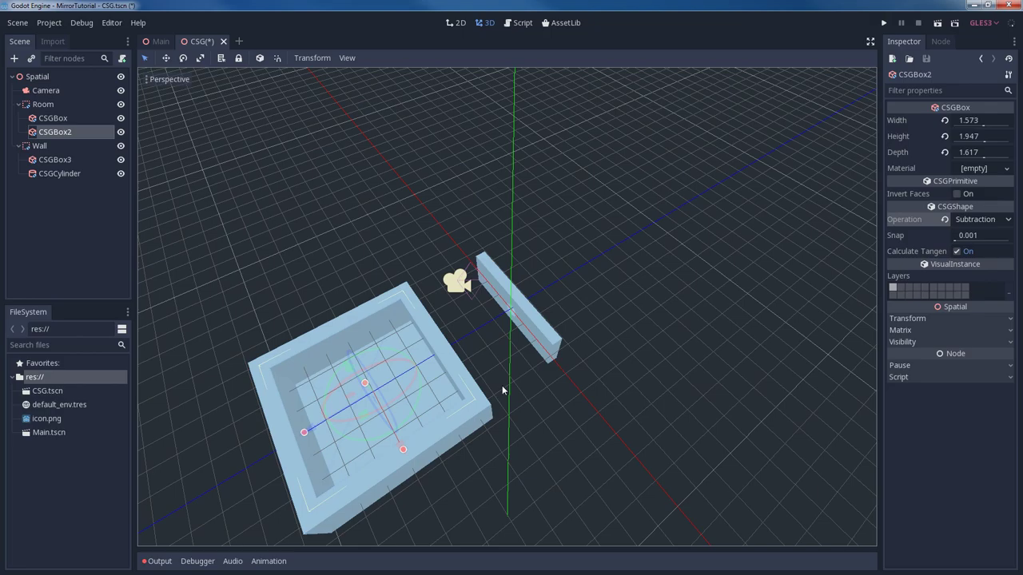
Step: Slide the Wall's CSGBox3 along Z into the middle of the hollow room
middle_click_drag(502, 385, 445, 331)
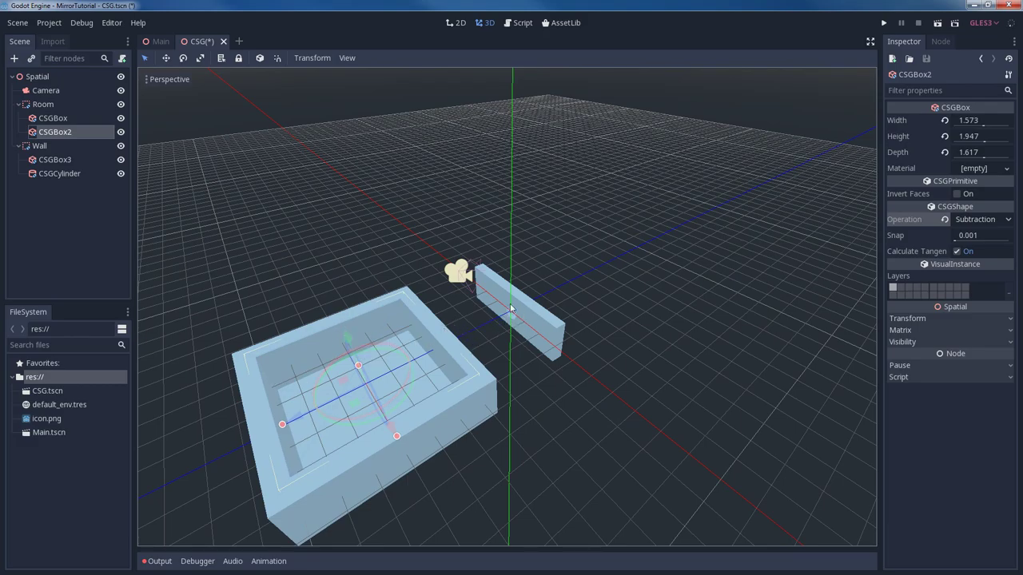
left_click(540, 312)
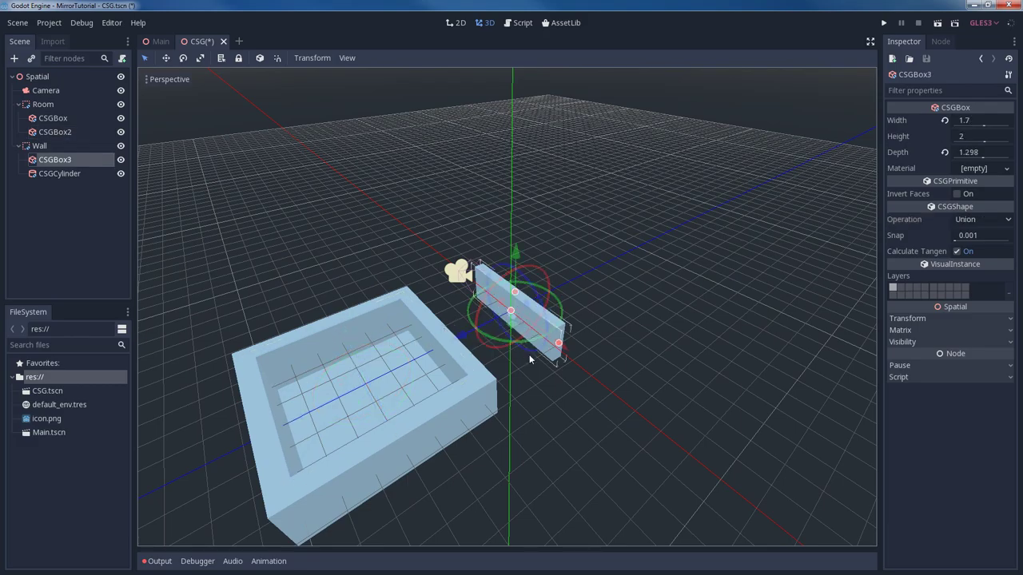
middle_click_drag(529, 354, 225, 236)
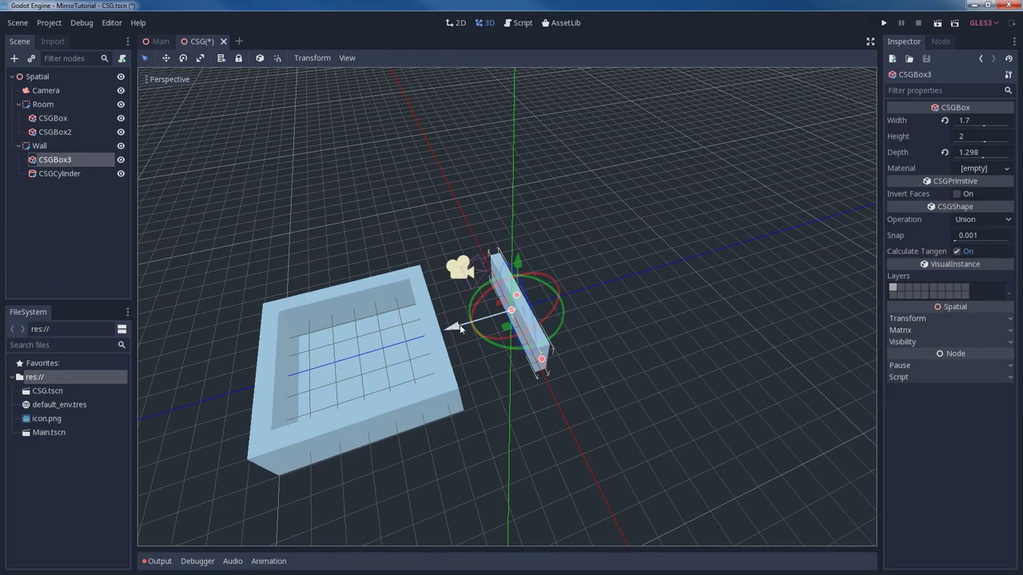
mouse_move(460, 325)
left_mouse_down()
mouse_move(268, 356)
mouse_move(280, 350)
left_mouse_up()
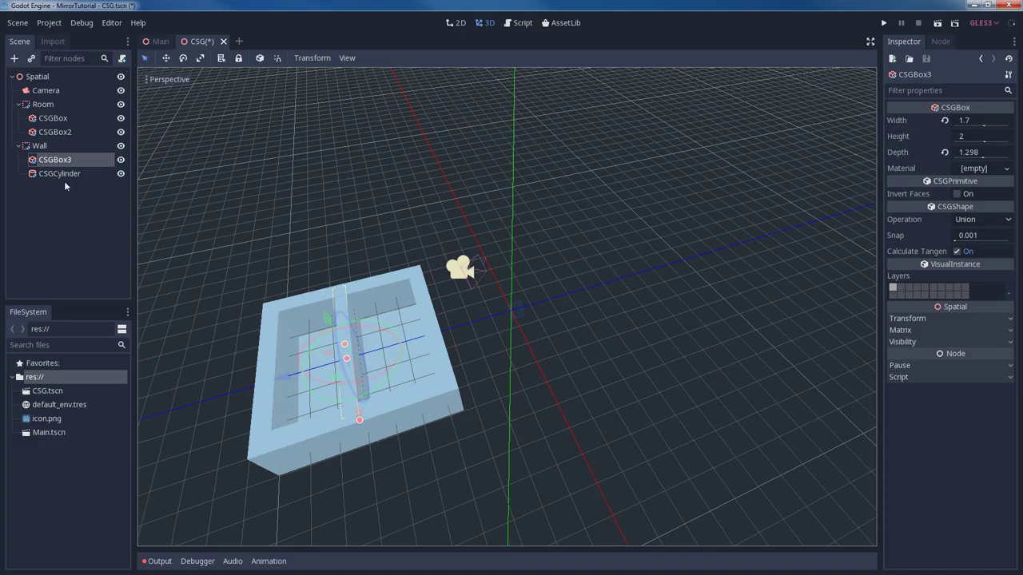
mouse_move(392, 352)
middle_mouse_down()
mouse_move(466, 290)
mouse_move(445, 395)
mouse_move(475, 320)
middle_mouse_up()
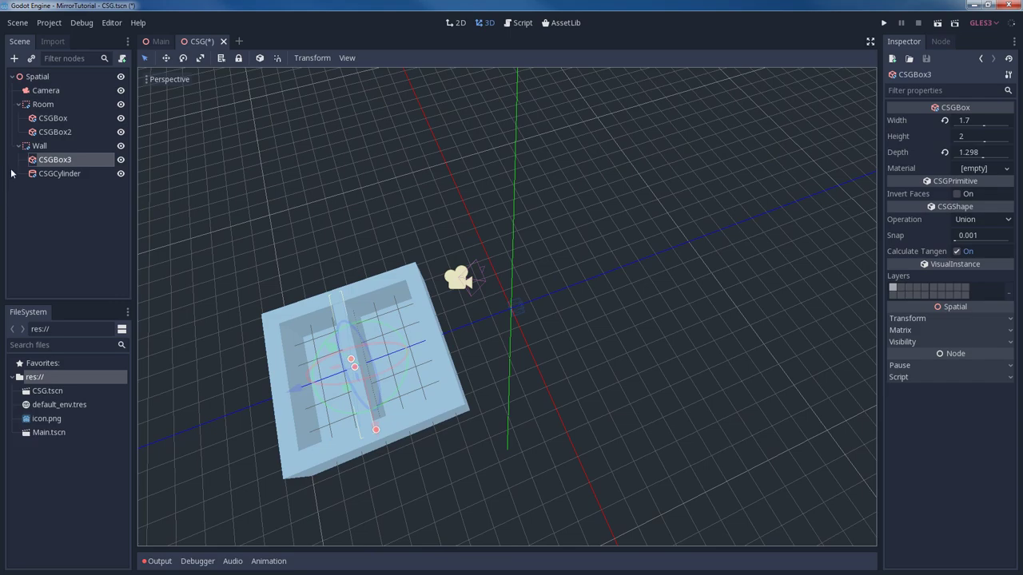
Step: Slide the CSGCylinder along Z into the dividing wall
left_click(53, 173)
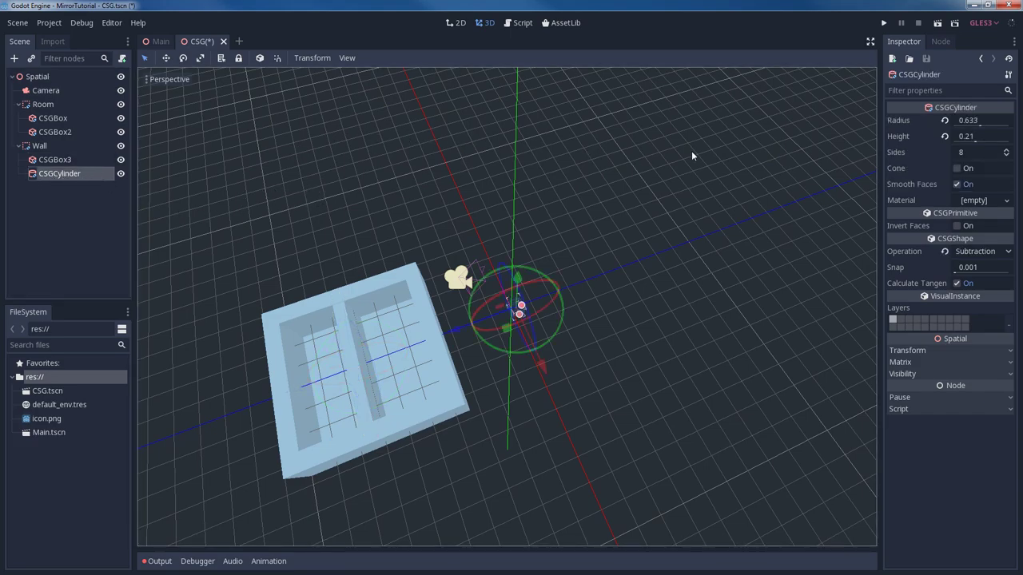
left_click_drag(456, 340, 453, 331)
middle_click_drag(453, 330, 466, 339)
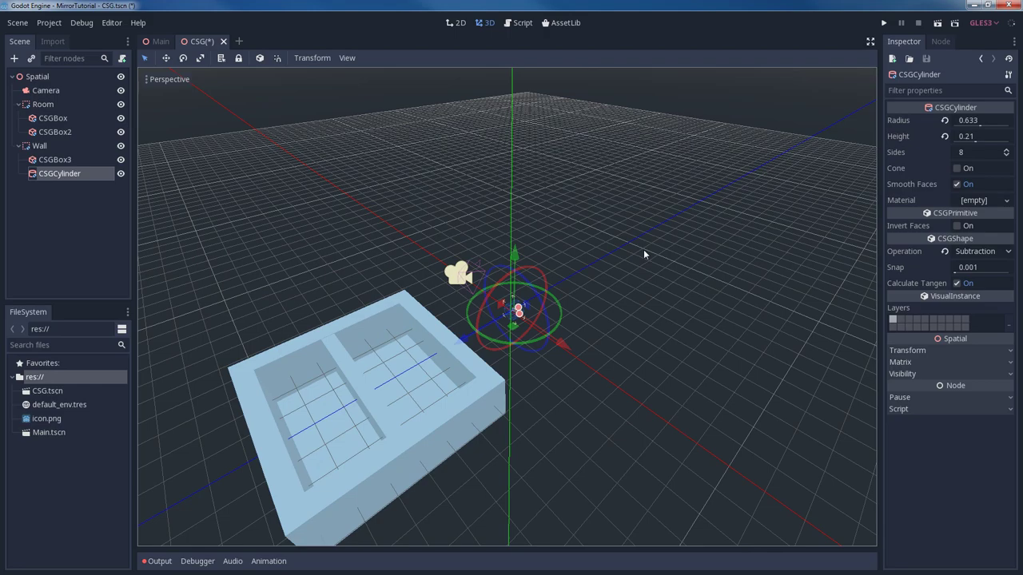
left_click_drag(469, 345, 272, 440)
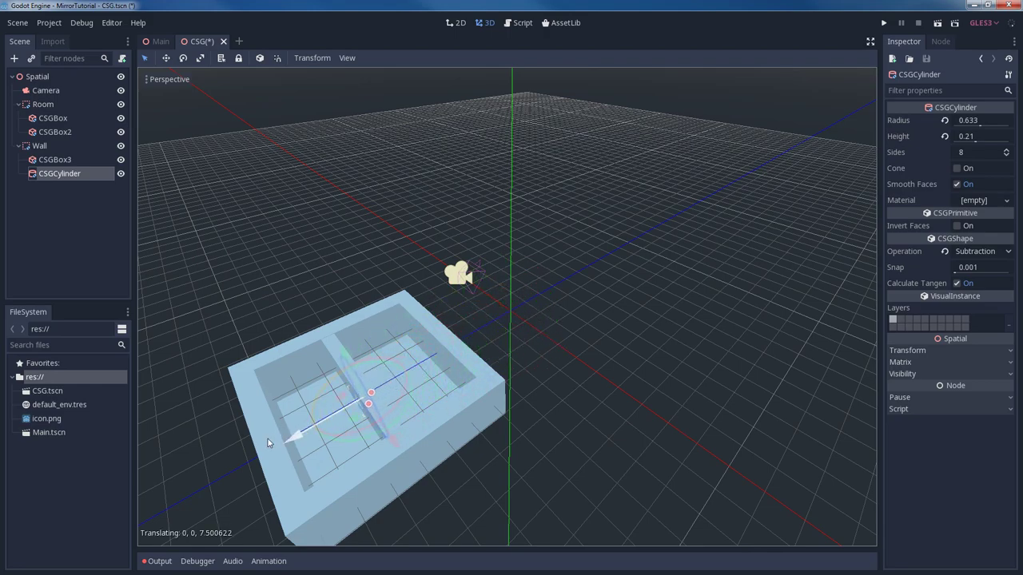
left_click_drag(272, 440, 268, 443)
Step: Focus on the cylinder and orbit around to inspect the hole through the wall
mouse_move(269, 443)
middle_mouse_down()
mouse_move(488, 433)
mouse_move(503, 391)
middle_mouse_up()
scroll(503, 392, "up", 5)
scroll(520, 354, "up", 5)
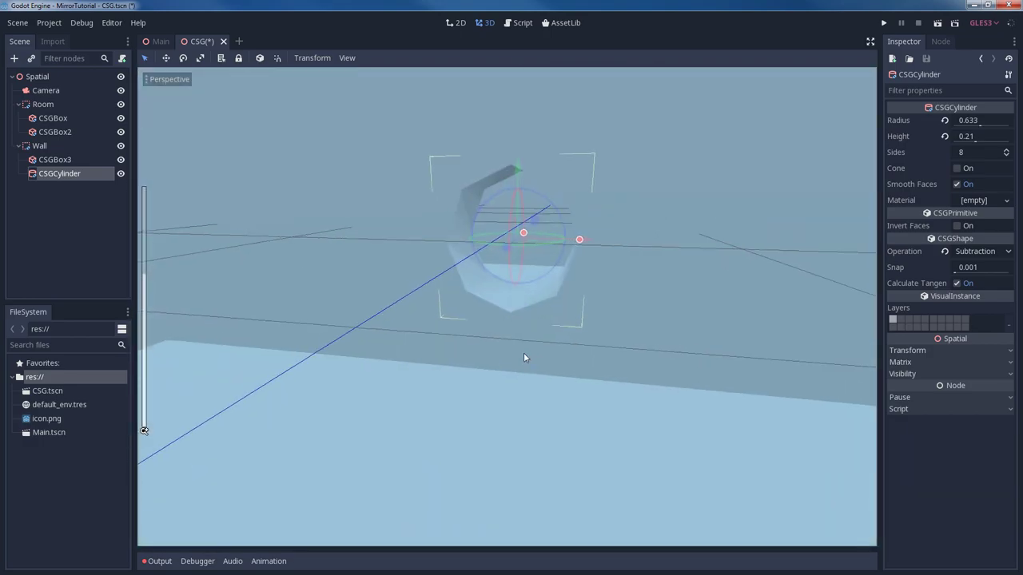
mouse_move(524, 352)
middle_mouse_down()
mouse_move(505, 369)
mouse_move(528, 361)
mouse_move(522, 352)
middle_mouse_up()
key("f")
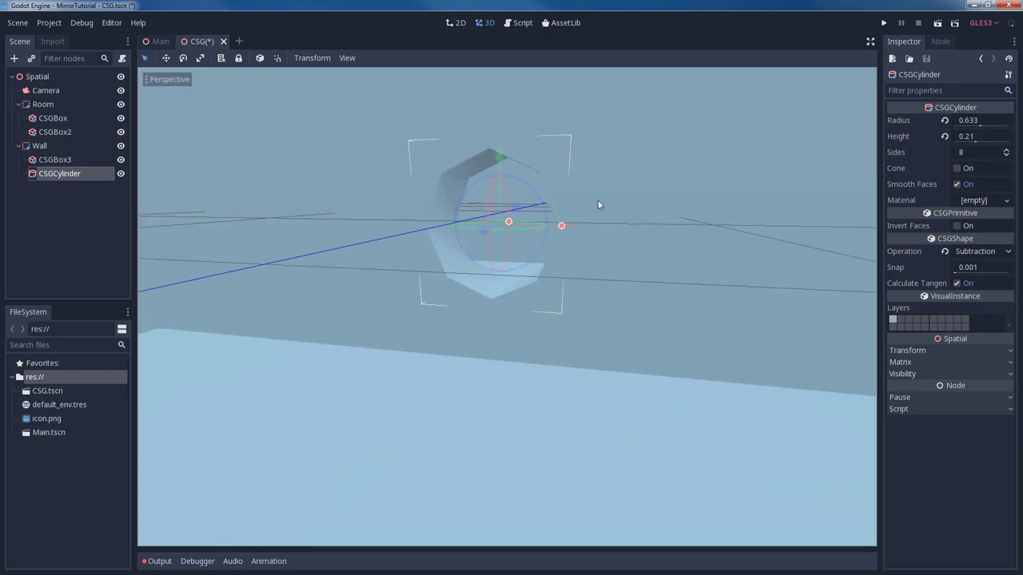
mouse_move(597, 206)
middle_mouse_down()
mouse_move(570, 213)
mouse_move(544, 303)
mouse_move(466, 334)
middle_mouse_up()
scroll(466, 333, "down", 2)
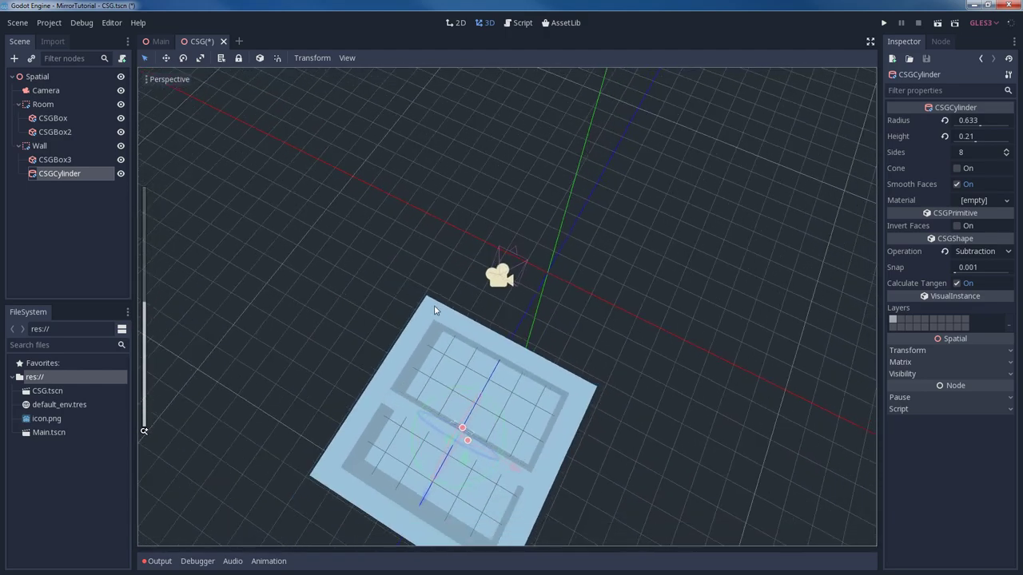
scroll(398, 332, "down", 1)
Step: Select all the CSG nodes and drag them along Z back to the origin
left_click(42, 120)
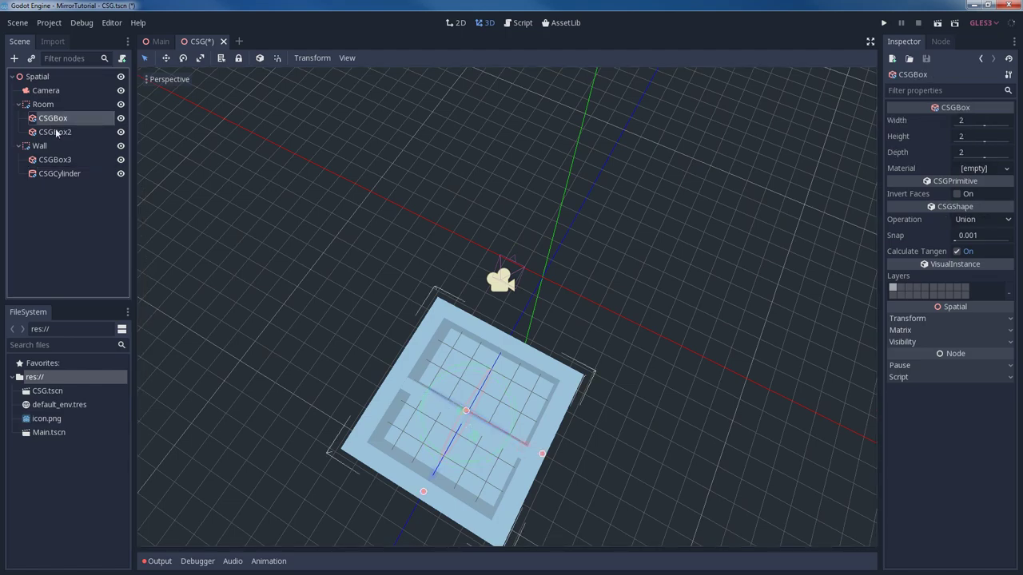
left_click(55, 131, "shift")
left_click(64, 173, "shift")
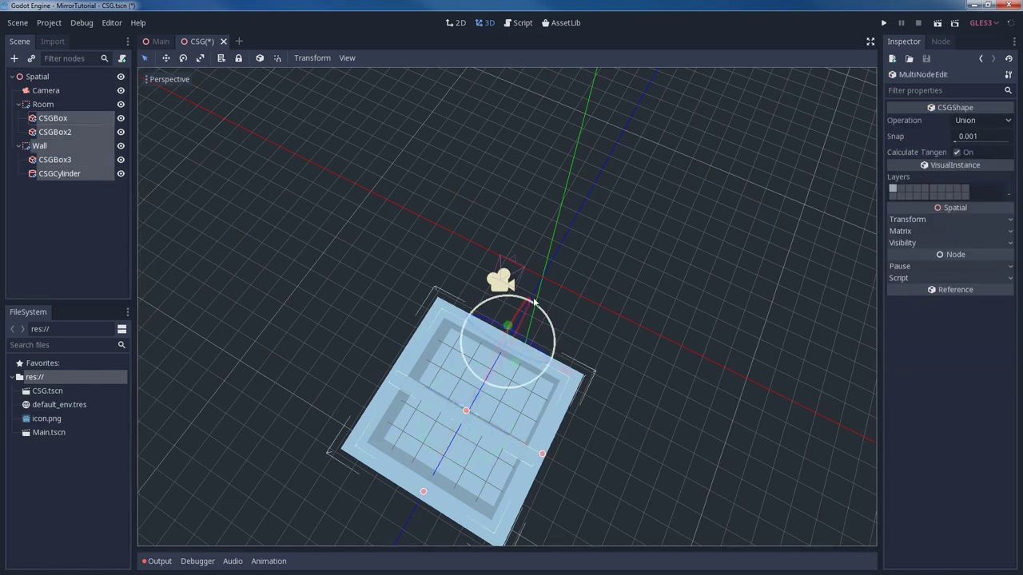
left_click_drag(471, 416, 572, 278)
Step: Select only the Wall combiner and bring up the dialog for adding a child node
left_click(683, 338)
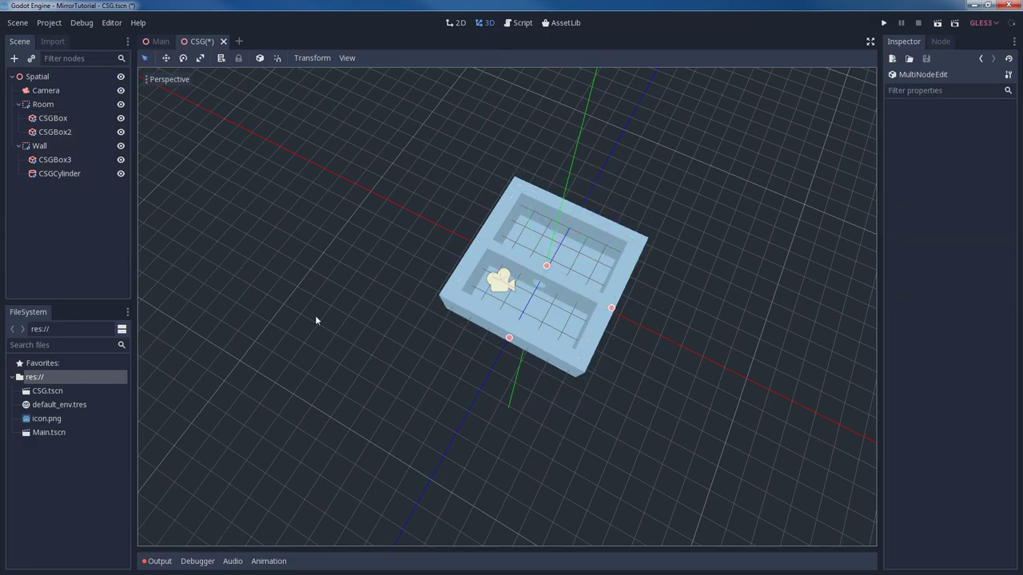
left_click(38, 149)
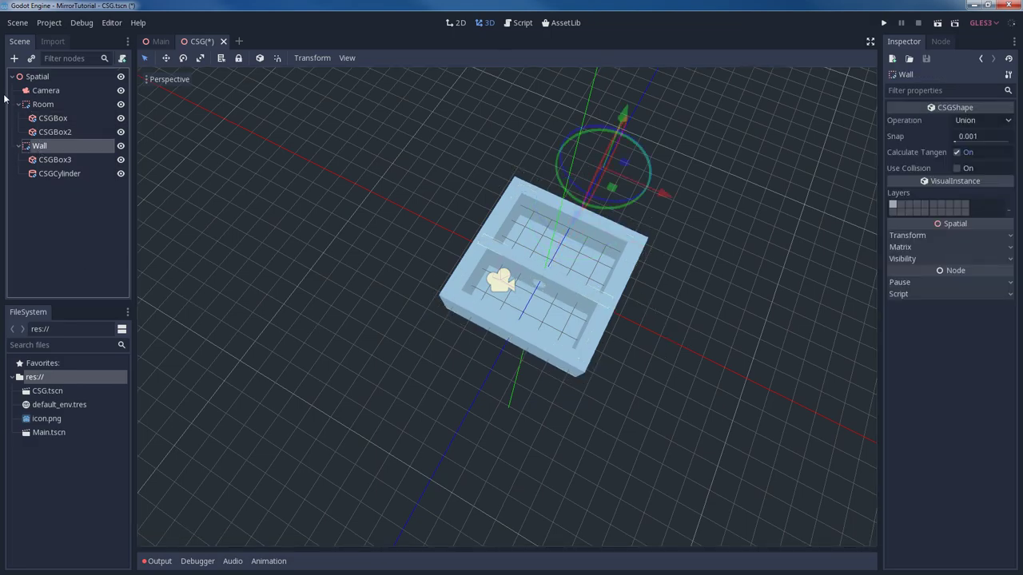
left_click(13, 61)
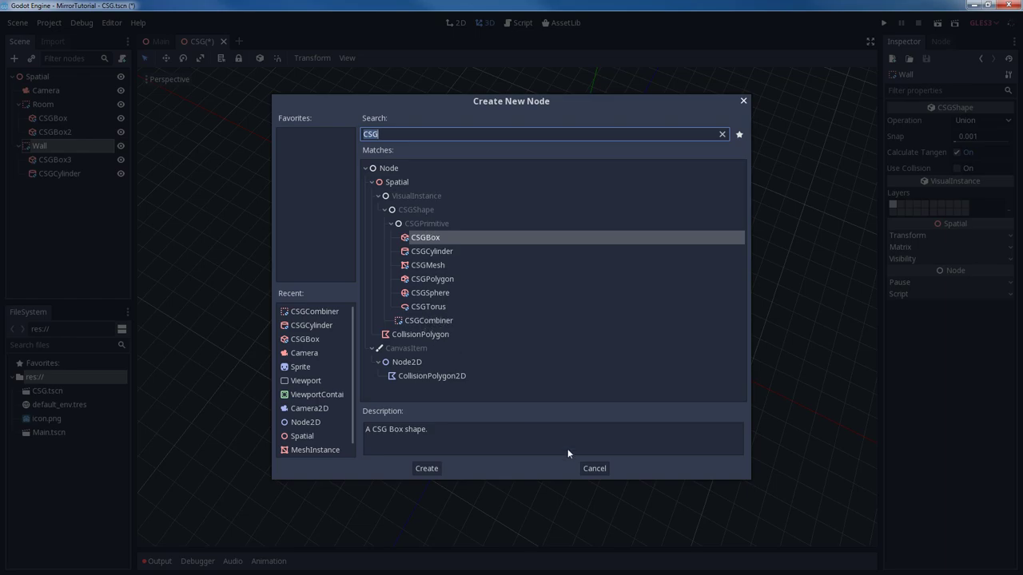
Step: Cancel the Create New Node dialog, leaving the Wall combiner selected
left_click(595, 467)
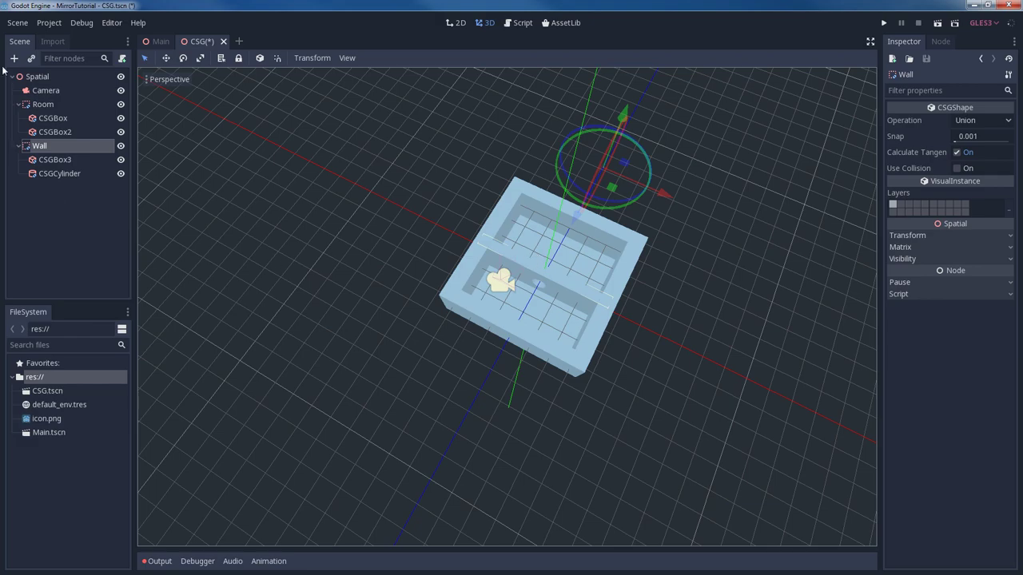
left_click(58, 119)
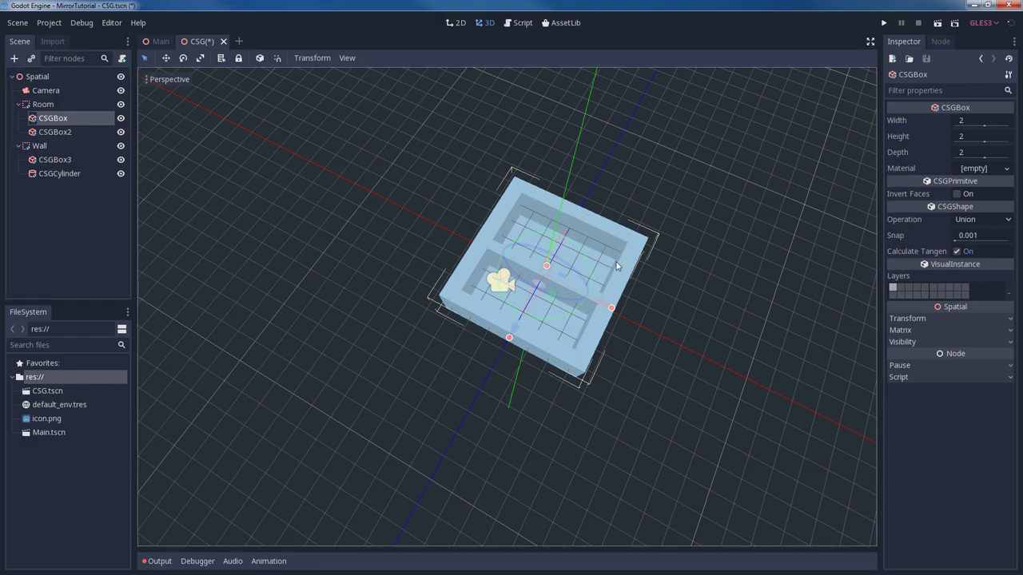
left_click(67, 134)
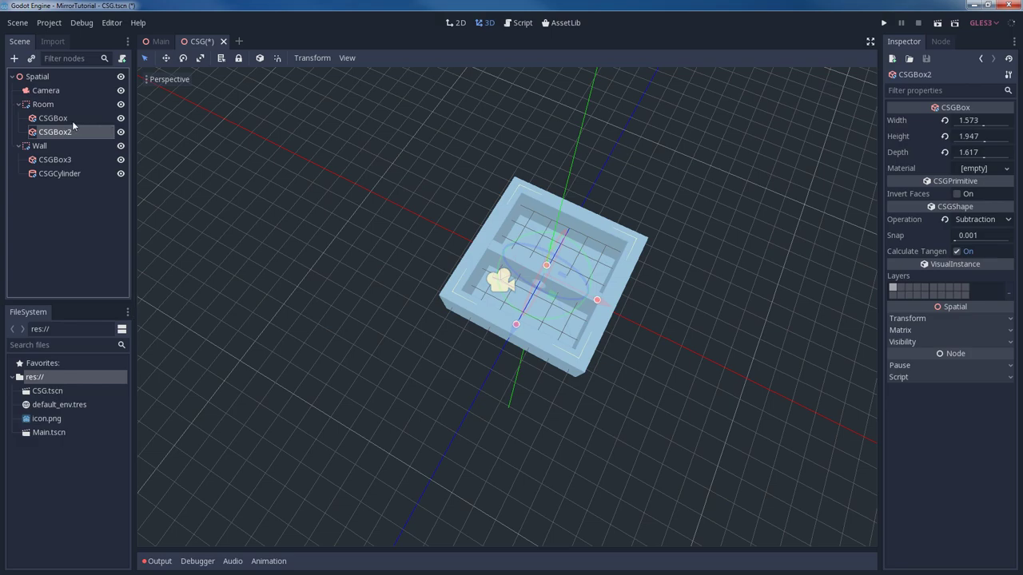
left_click(72, 121)
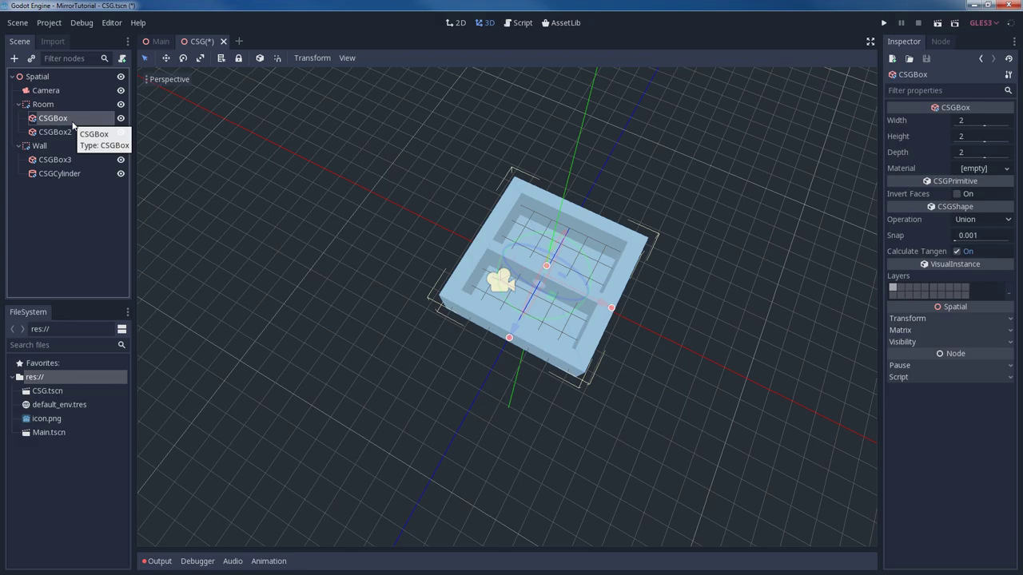
left_click(61, 134)
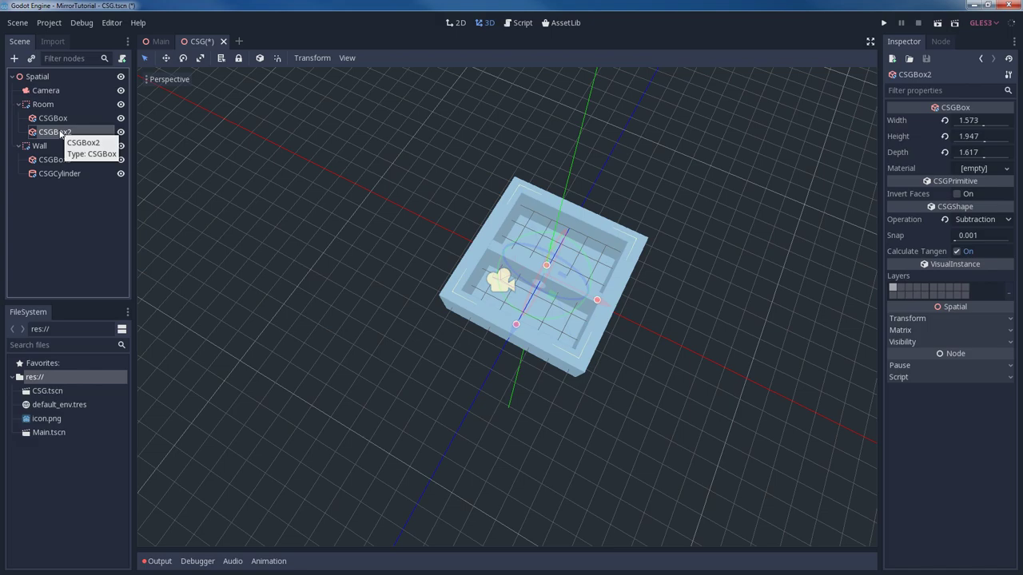
left_click(48, 106)
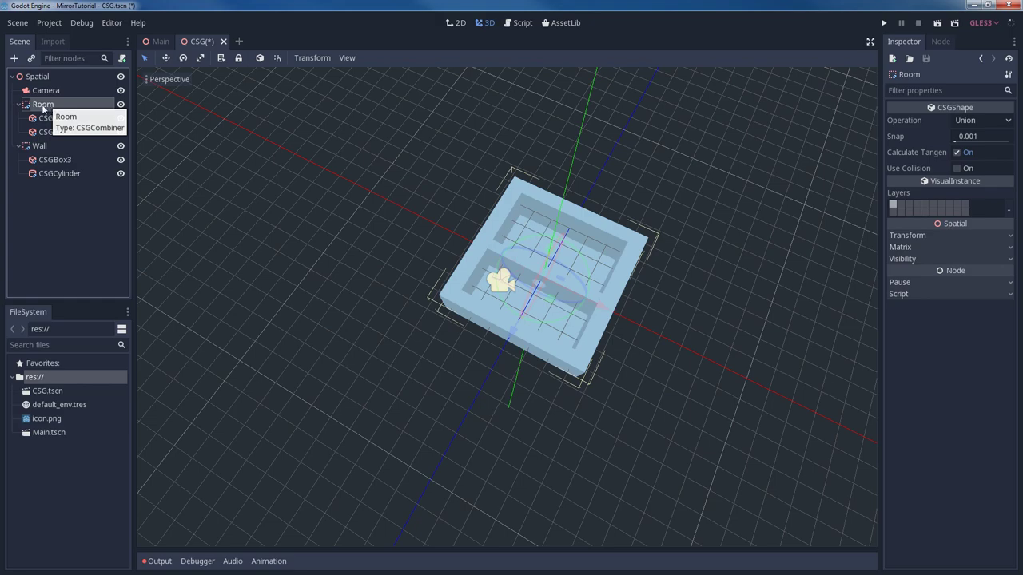
left_click(984, 121)
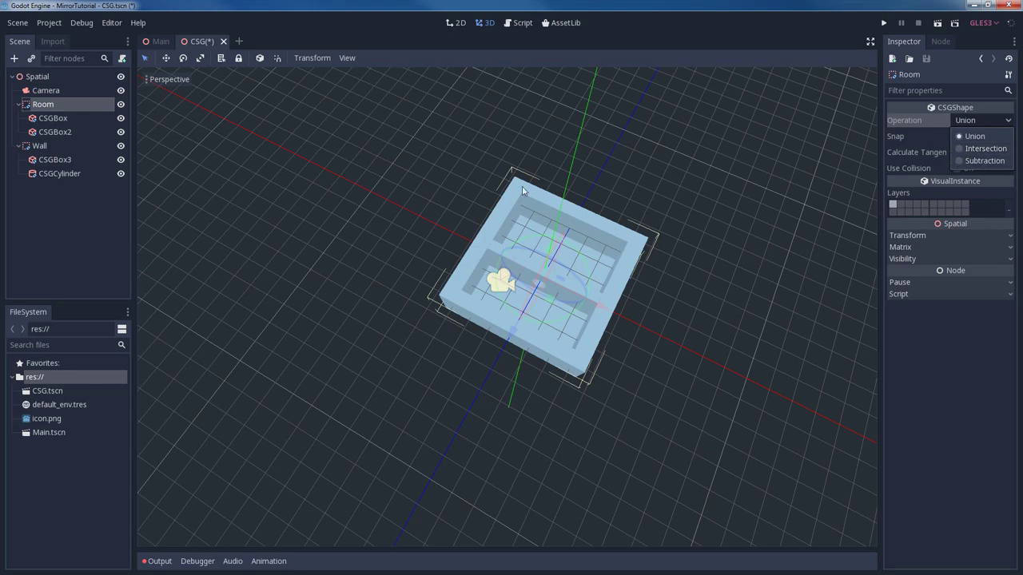
left_click(55, 212)
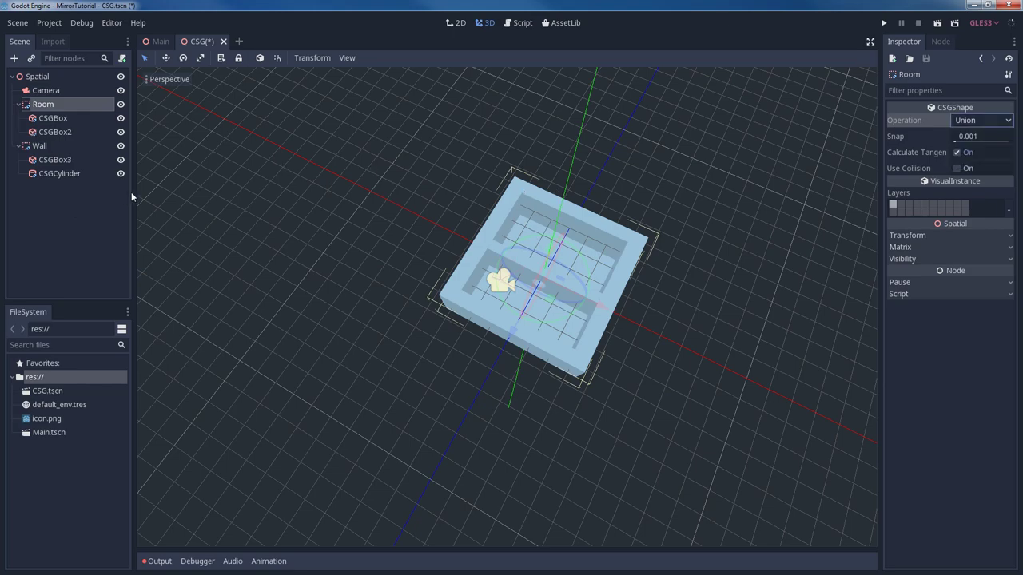
left_click(83, 219)
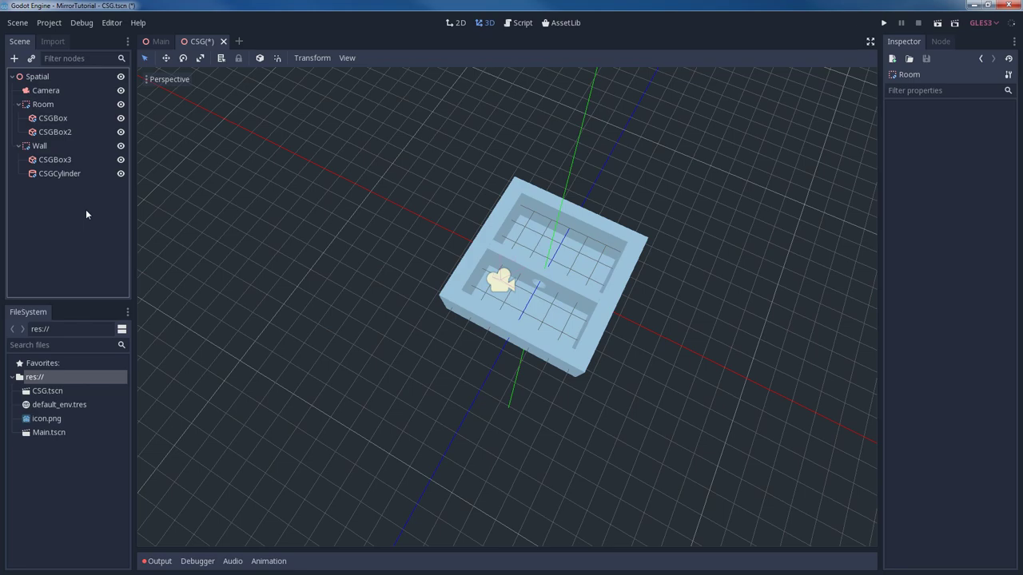